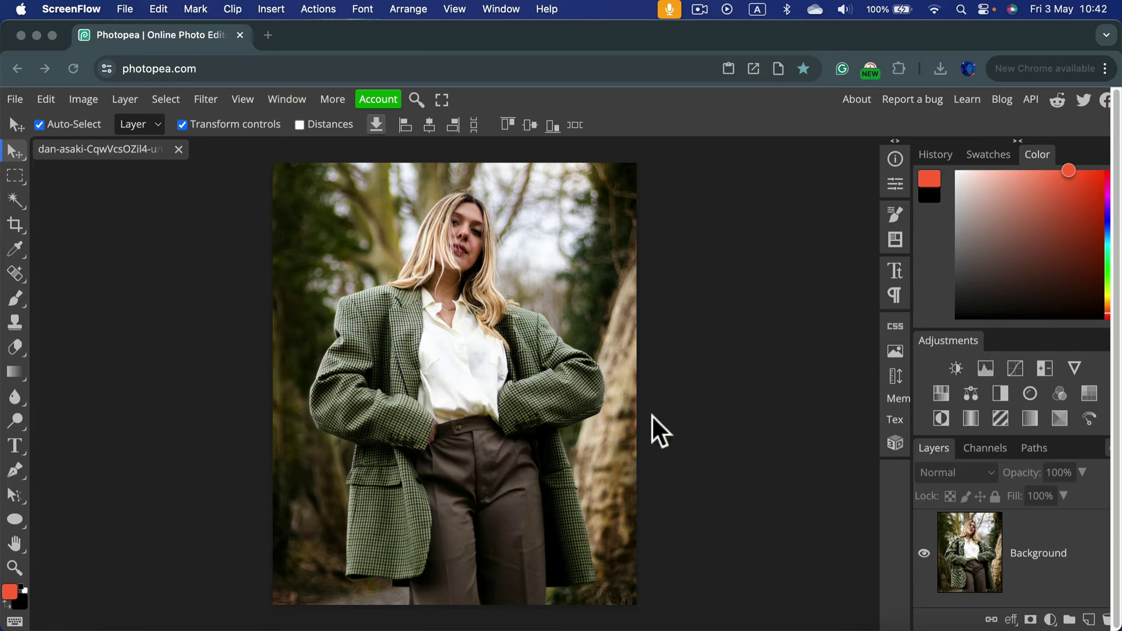
# Step: Select the Background layer and apply Select > Remove BG to mask out the woodland background
pyautogui.click(1053, 535)
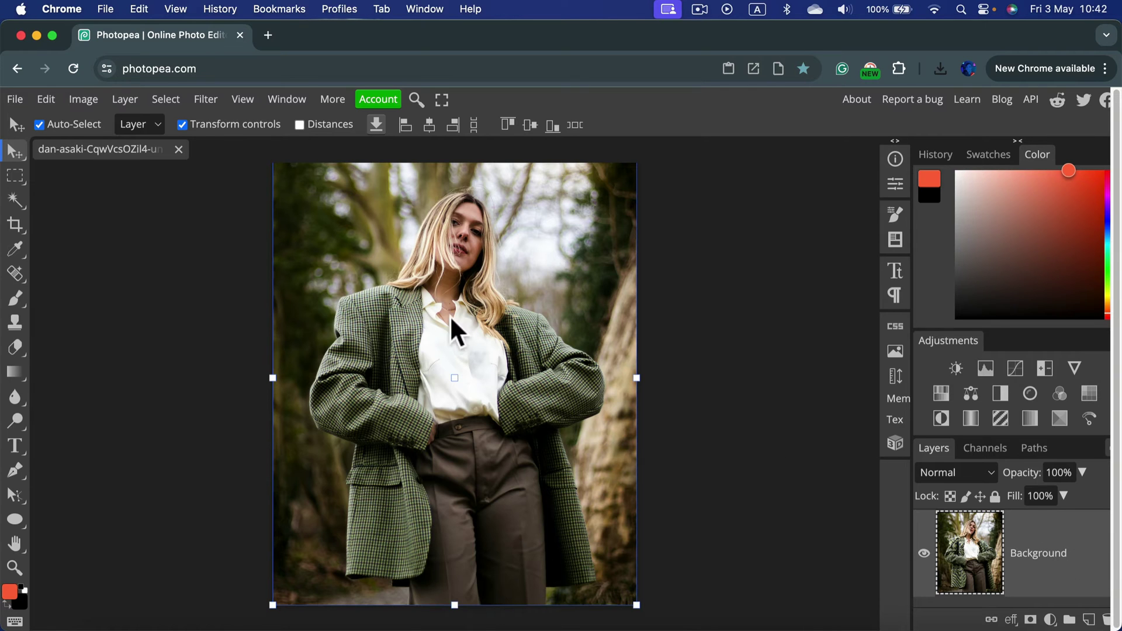
pyautogui.click(166, 98)
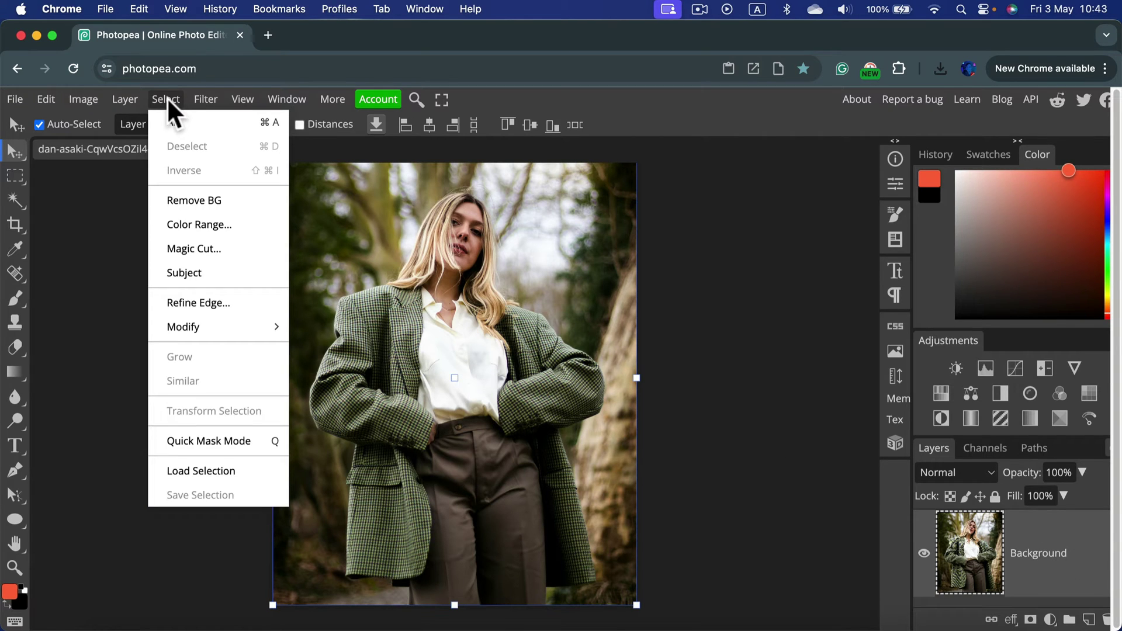
pyautogui.click(220, 202)
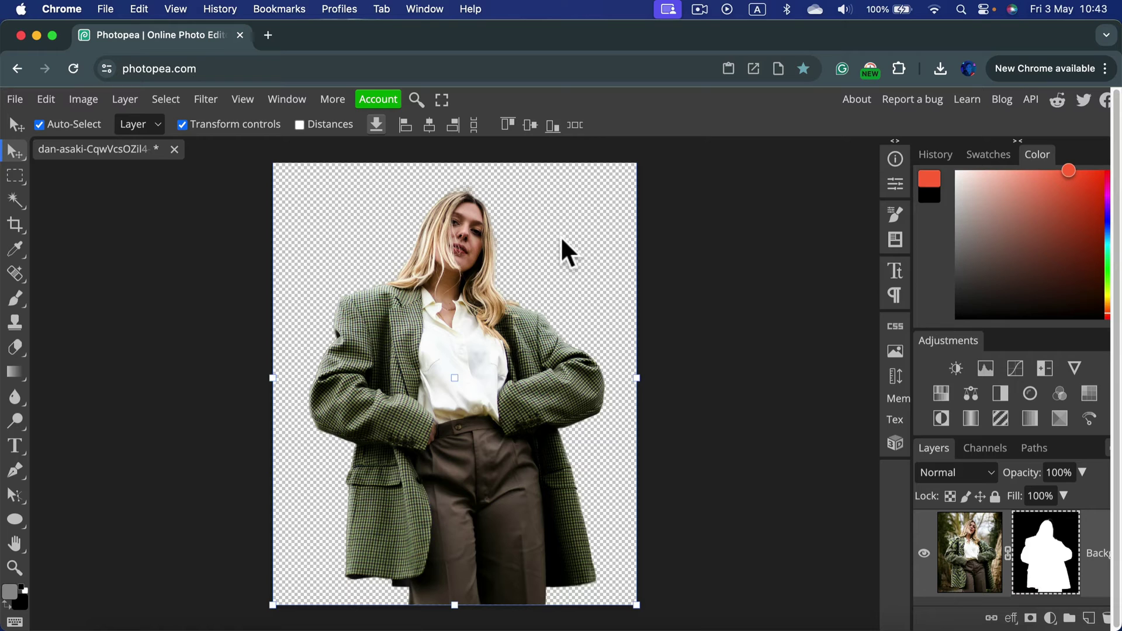
# Step: Create Layer 1, move the masked portrait layer above it, and select Layer 1
pyautogui.click(1089, 619)
pyautogui.moveTo(1065, 594); pyautogui.dragTo(970, 344)
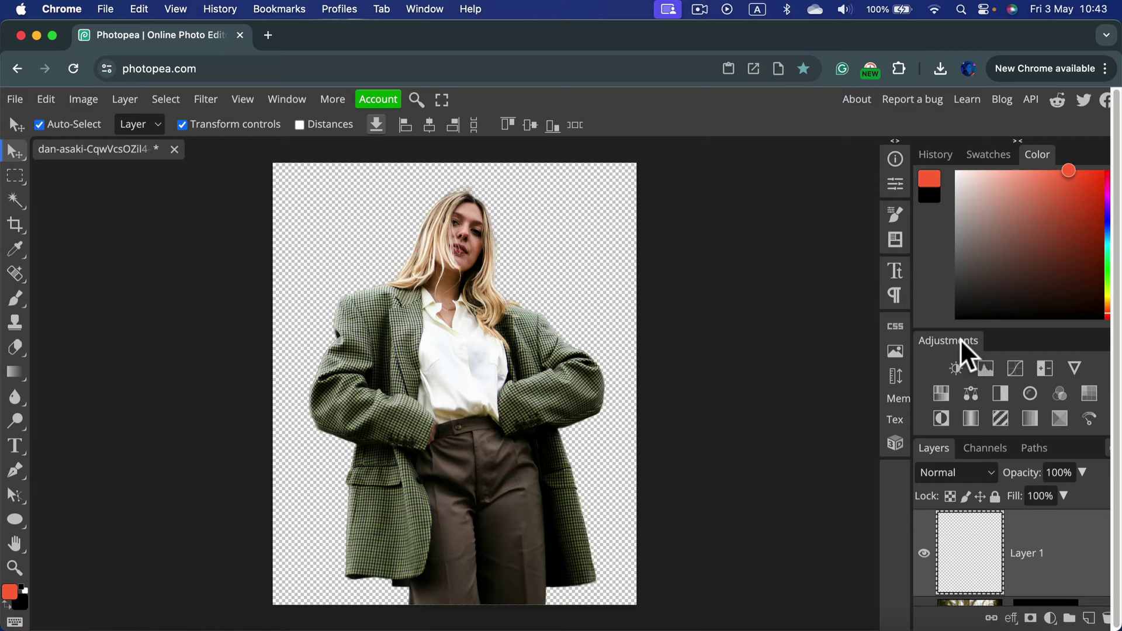
pyautogui.scroll(-2, 1030, 569)
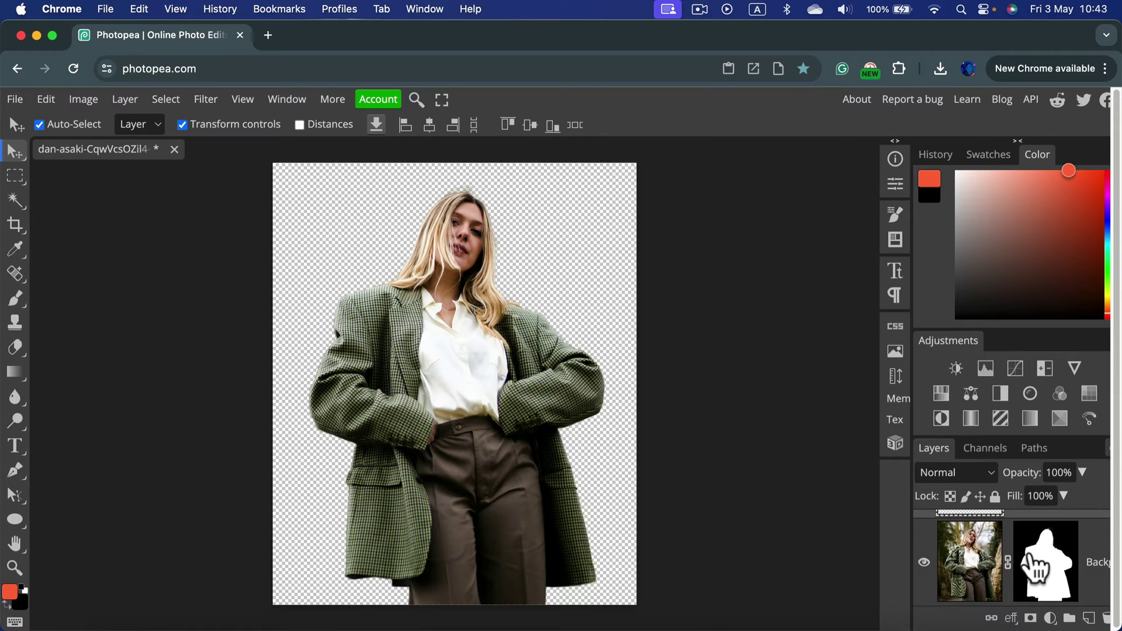
pyautogui.scroll(2, 1032, 535)
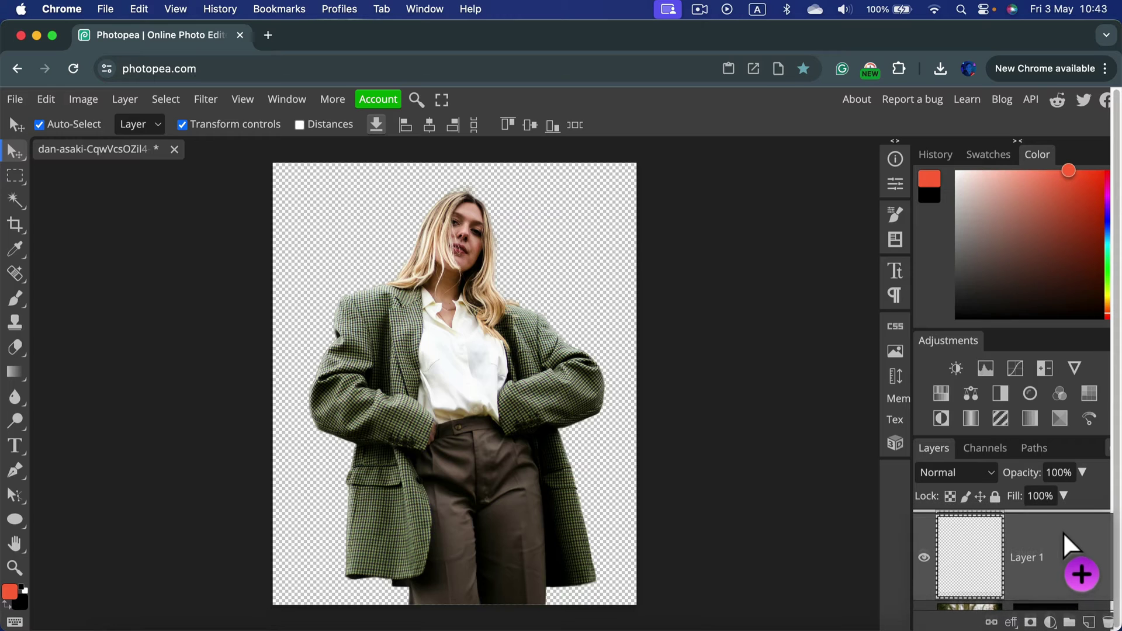
pyautogui.scroll(-1, 1054, 562)
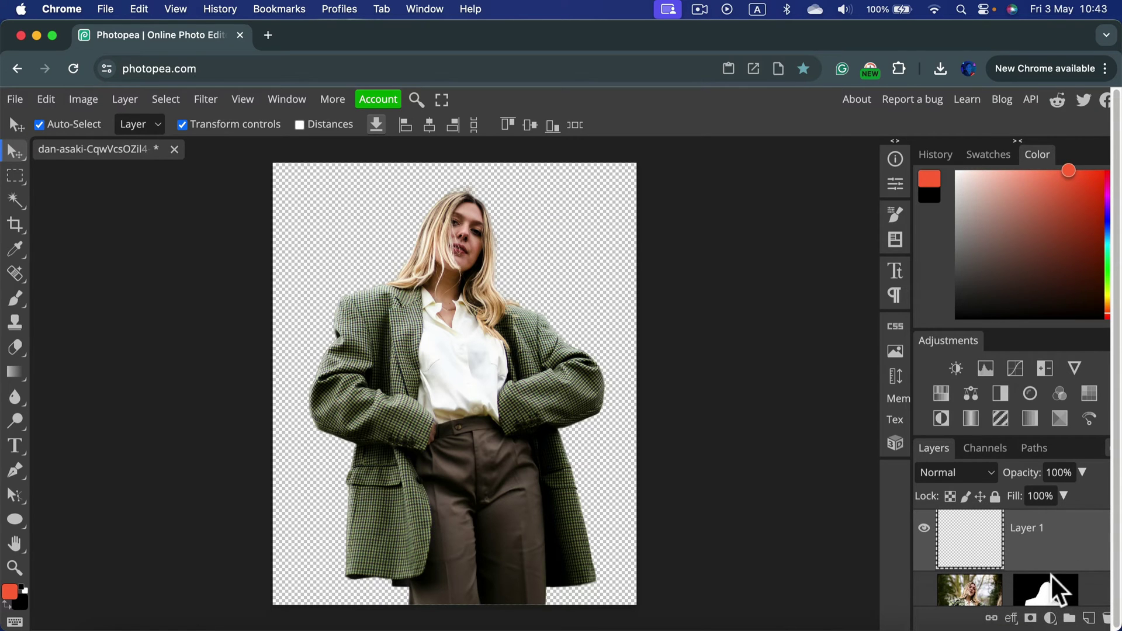
pyautogui.press('super+minus')
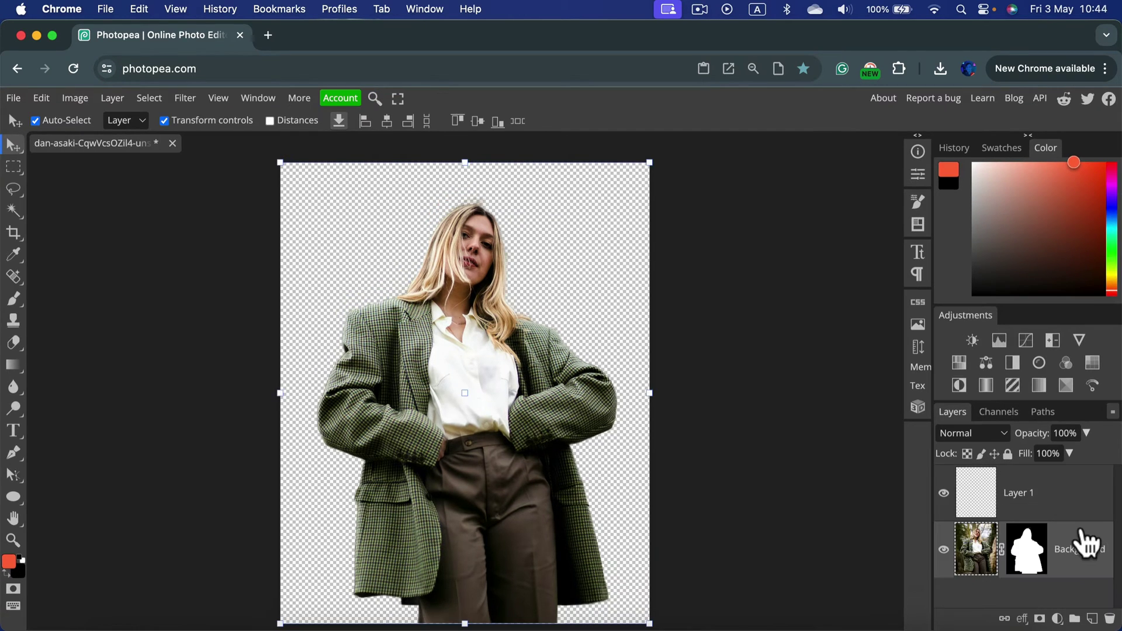
pyautogui.moveTo(1085, 540); pyautogui.dragTo(1075, 476)
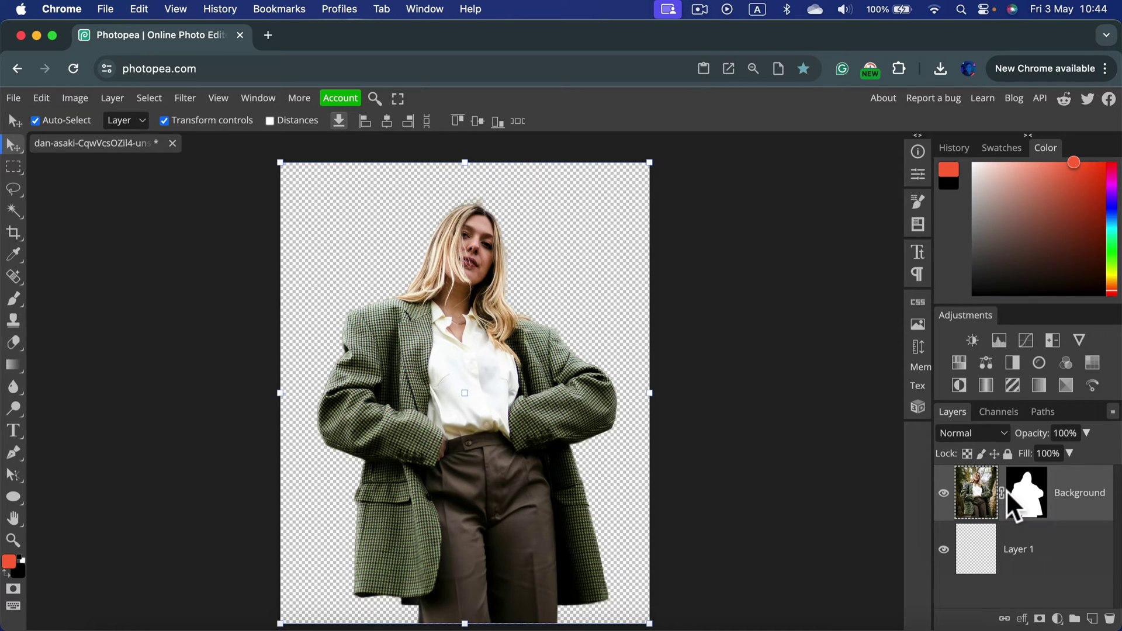
pyautogui.click(1047, 531)
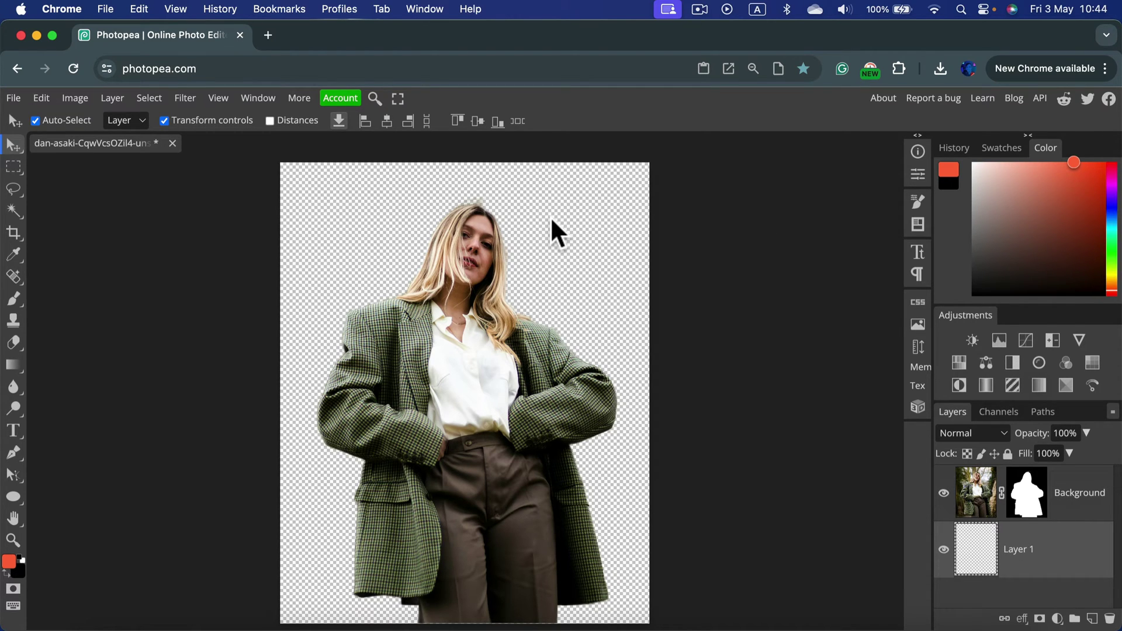
# Step: Search the Gallery for 'wall' and insert the red-brick wall image as a new layer
pyautogui.click(923, 329)
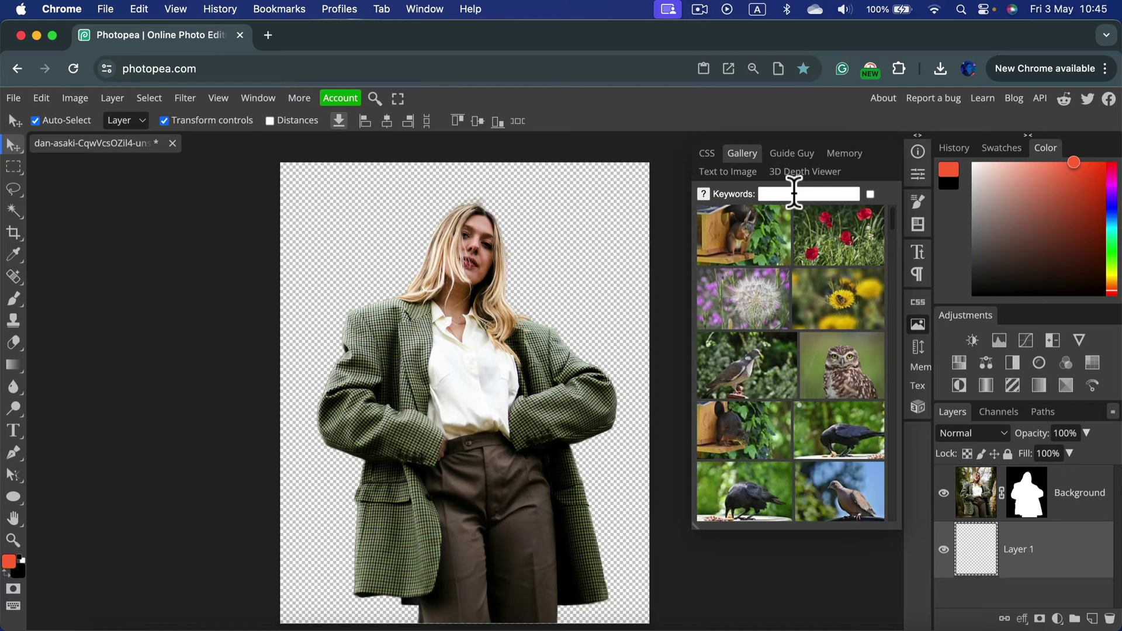
pyautogui.click(793, 193)
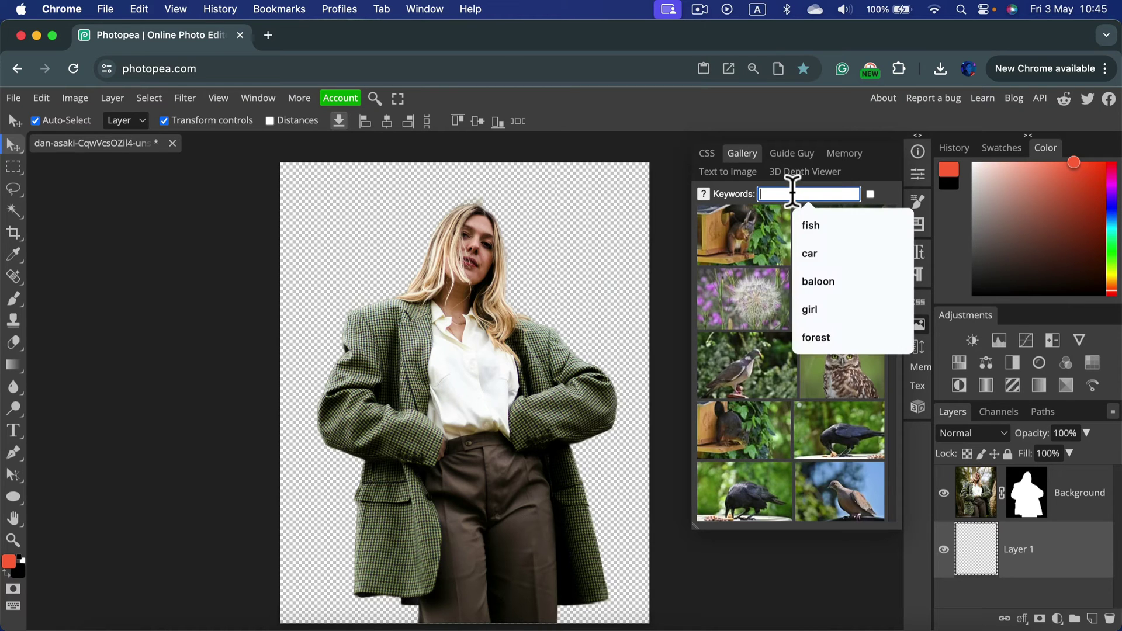
pyautogui.write('wall')
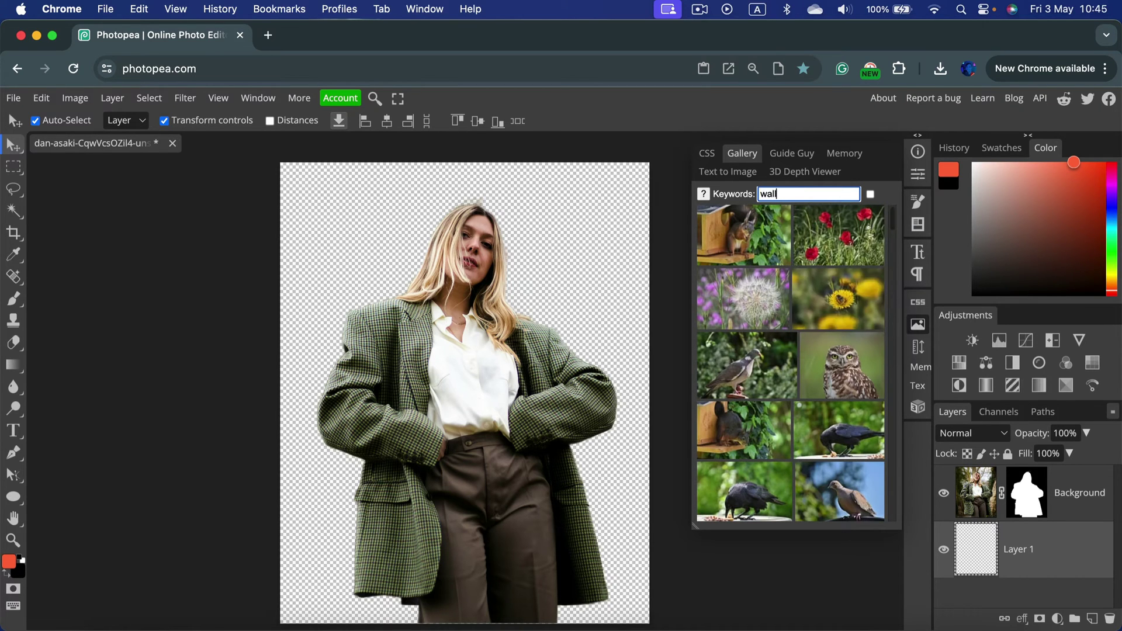
pyautogui.press('Return')
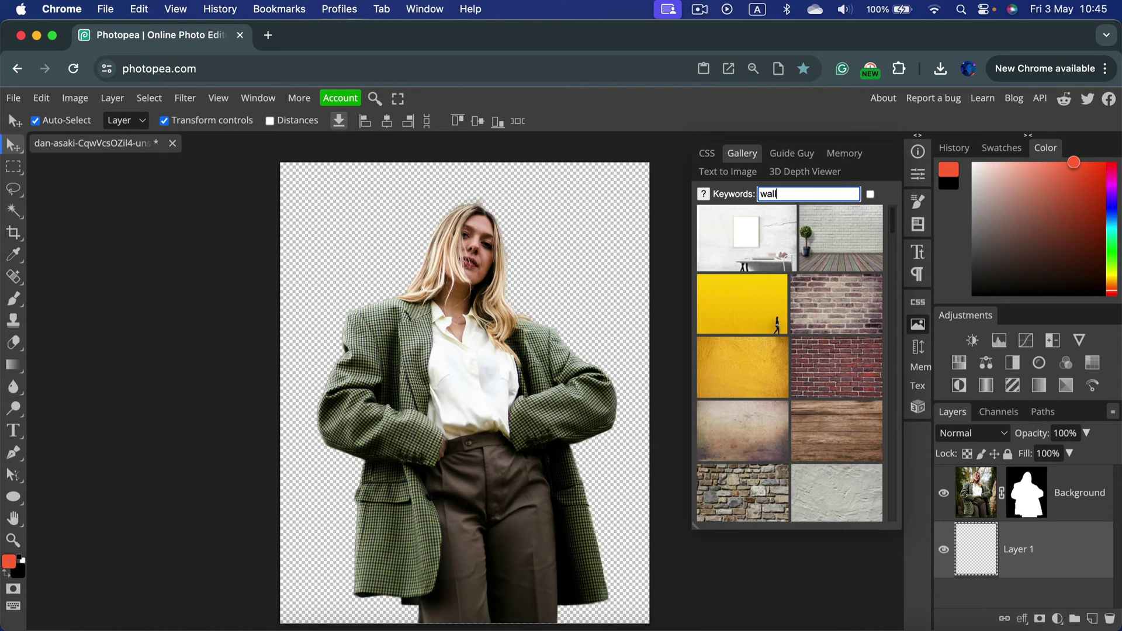
pyautogui.click(806, 374)
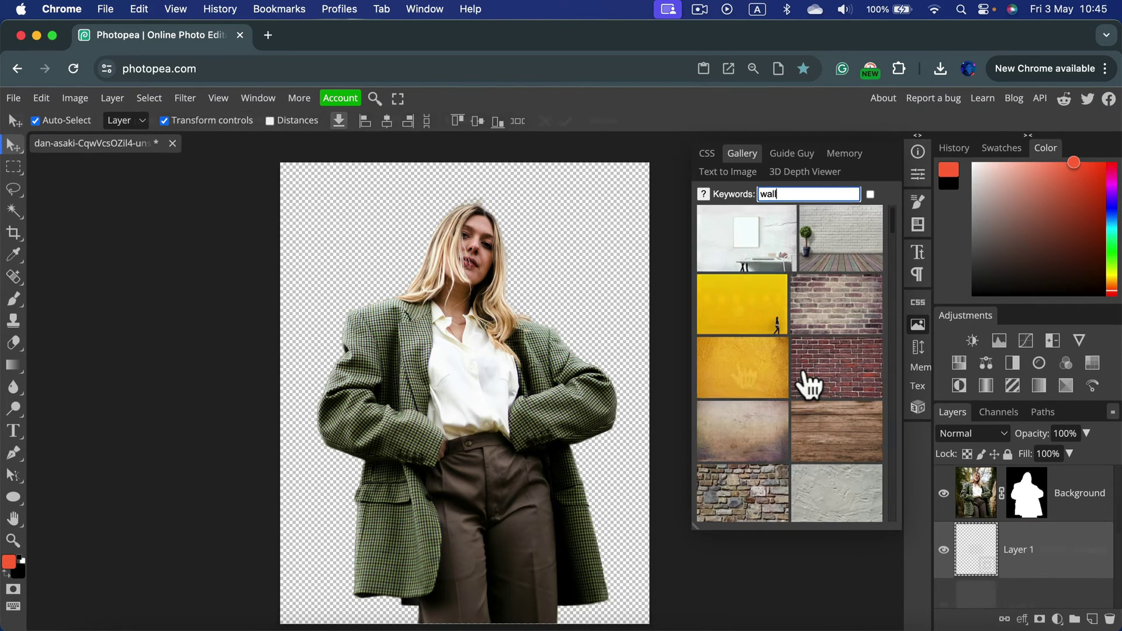
pyautogui.scroll(-5, 742, 374)
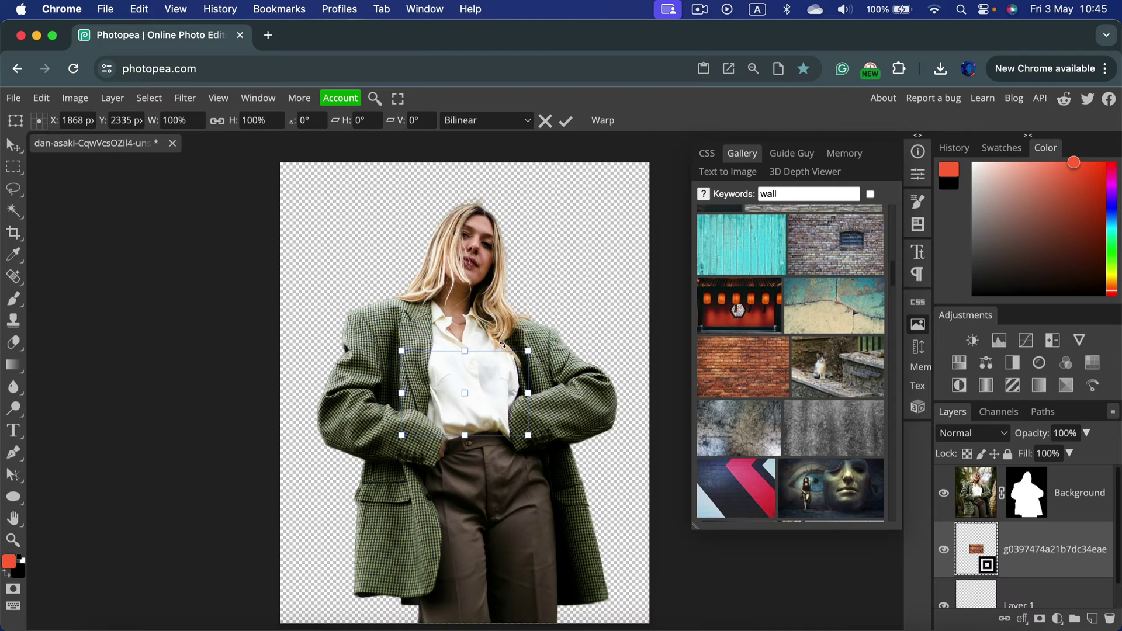
# Step: Scale the white brick wall to about 462% over the canvas and shift it left behind the woman
pyautogui.moveTo(526, 346); pyautogui.dragTo(689, 263)
pyautogui.moveTo(805, 253); pyautogui.dragTo(641, 258)
pyautogui.moveTo(636, 342); pyautogui.dragTo(651, 253)
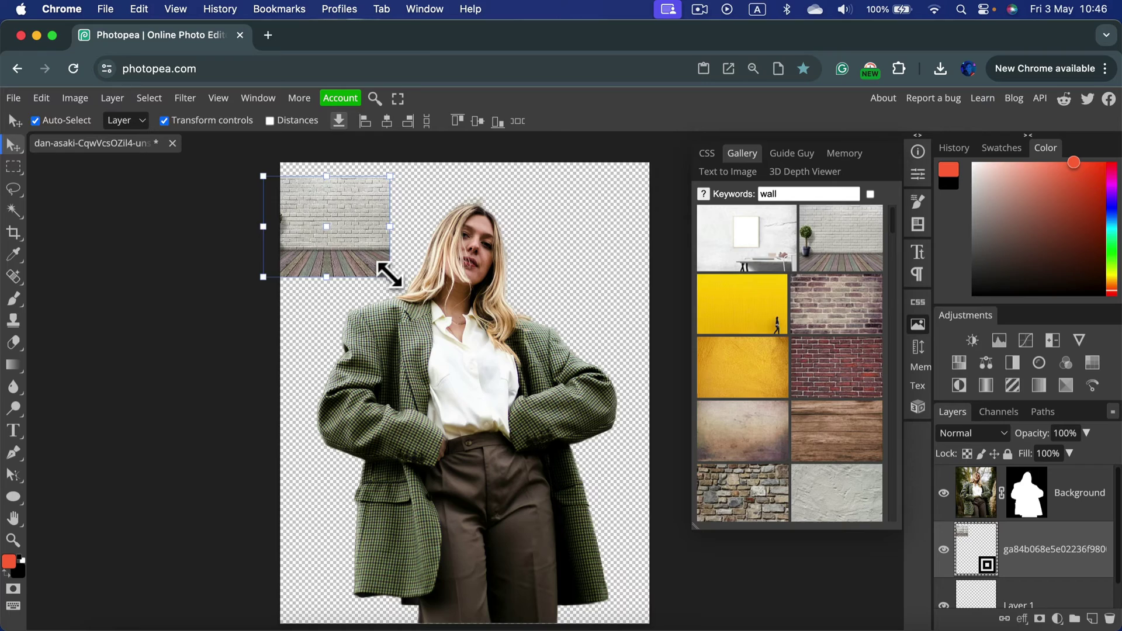
pyautogui.moveTo(390, 276); pyautogui.dragTo(863, 626)
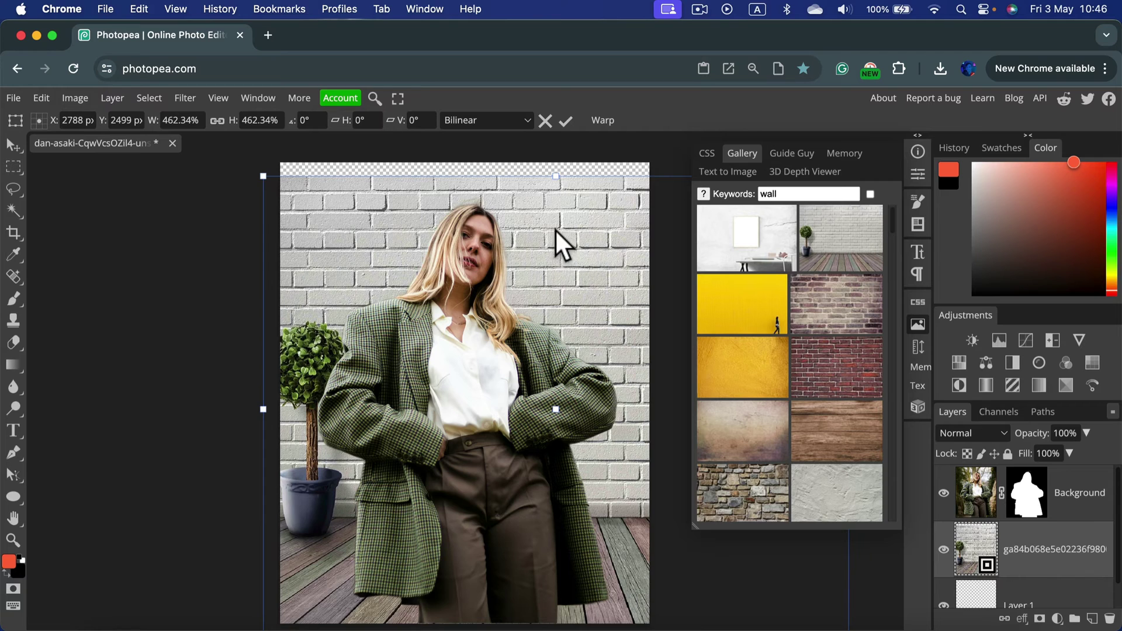
pyautogui.moveTo(556, 229); pyautogui.dragTo(529, 211)
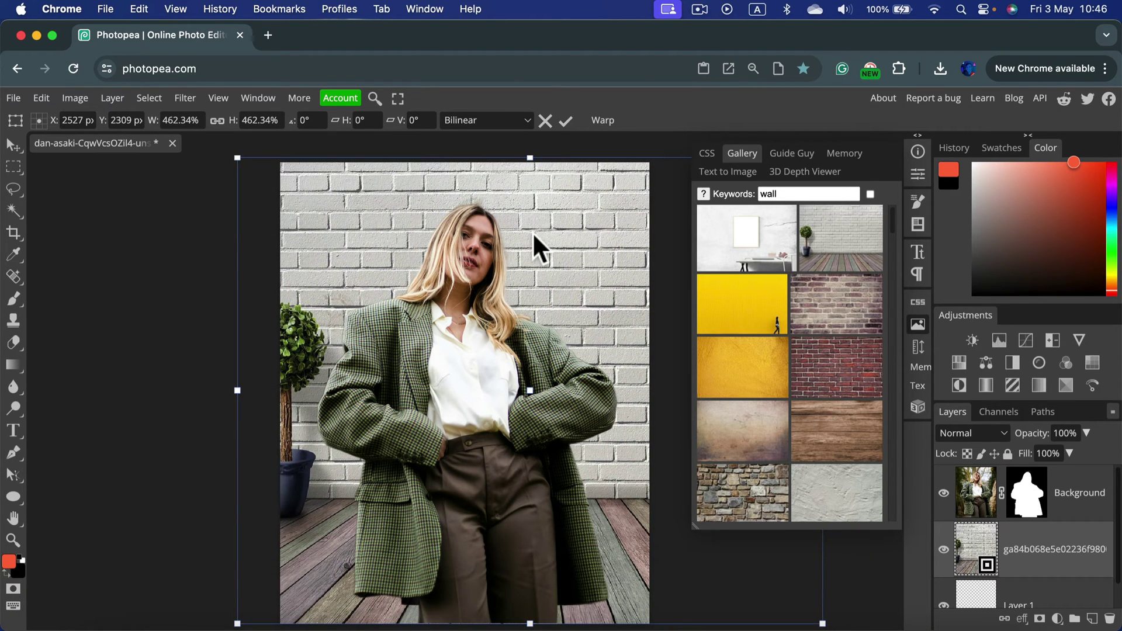
pyautogui.moveTo(556, 232); pyautogui.dragTo(511, 232)
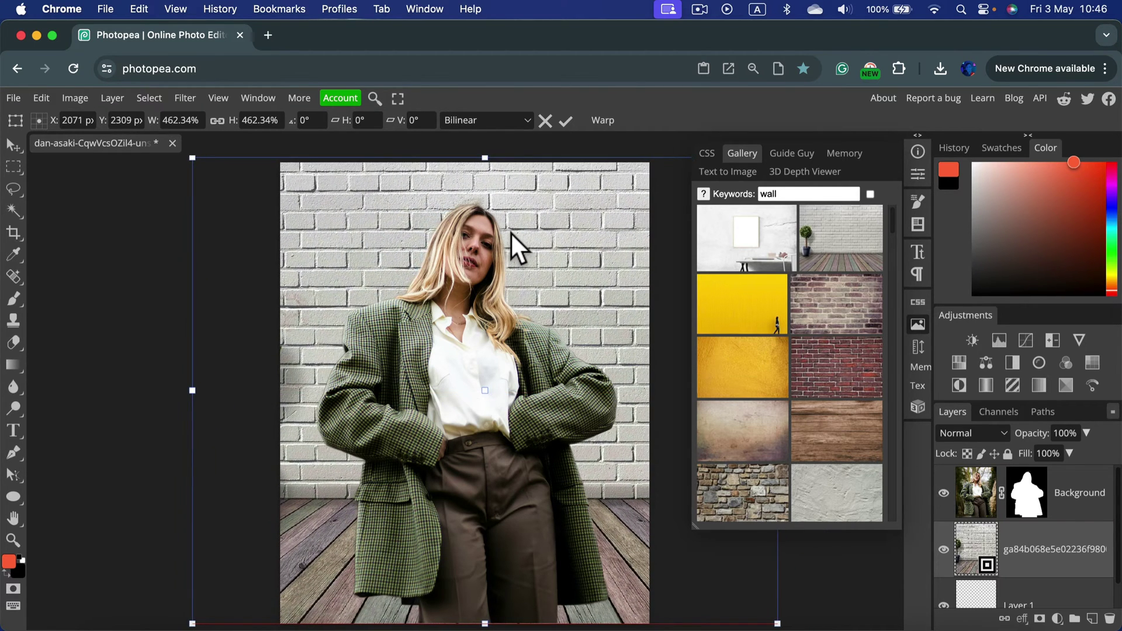
# Step: Commit the brick wall's new size and position, then zoom in on the image
pyautogui.click(565, 121)
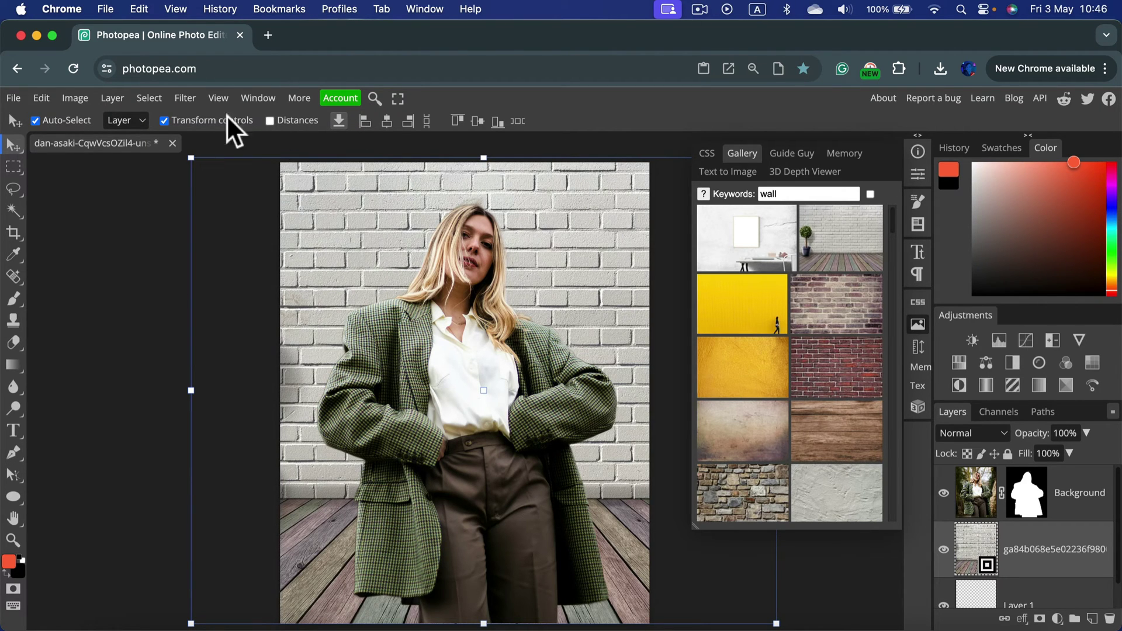
pyautogui.click(256, 96)
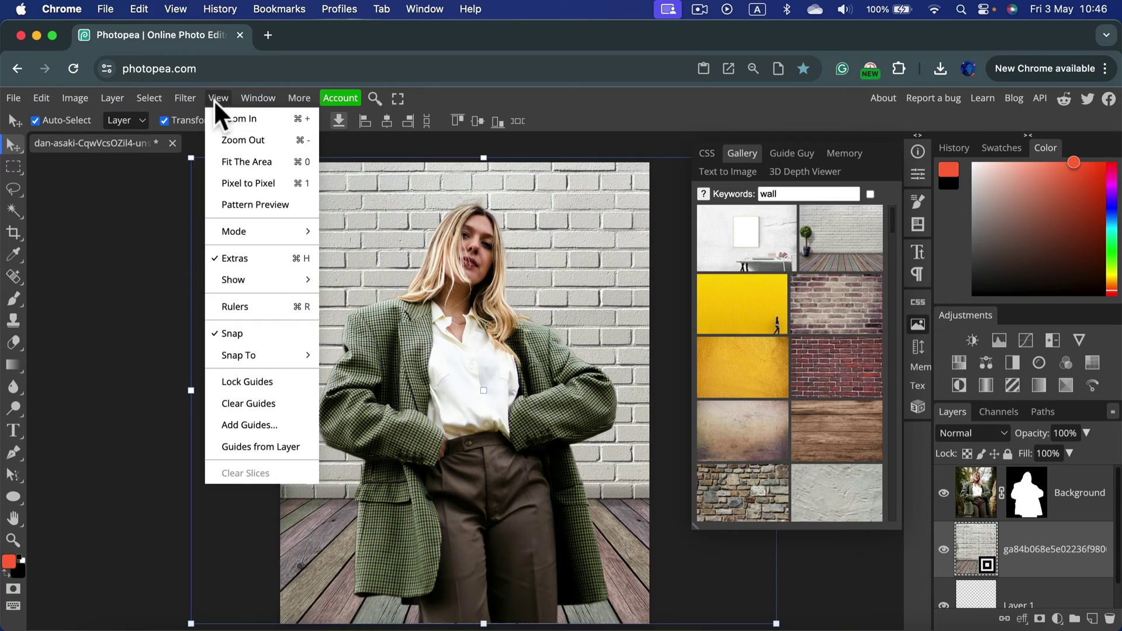
pyautogui.click(220, 116)
pyautogui.click(221, 98)
pyautogui.click(228, 101)
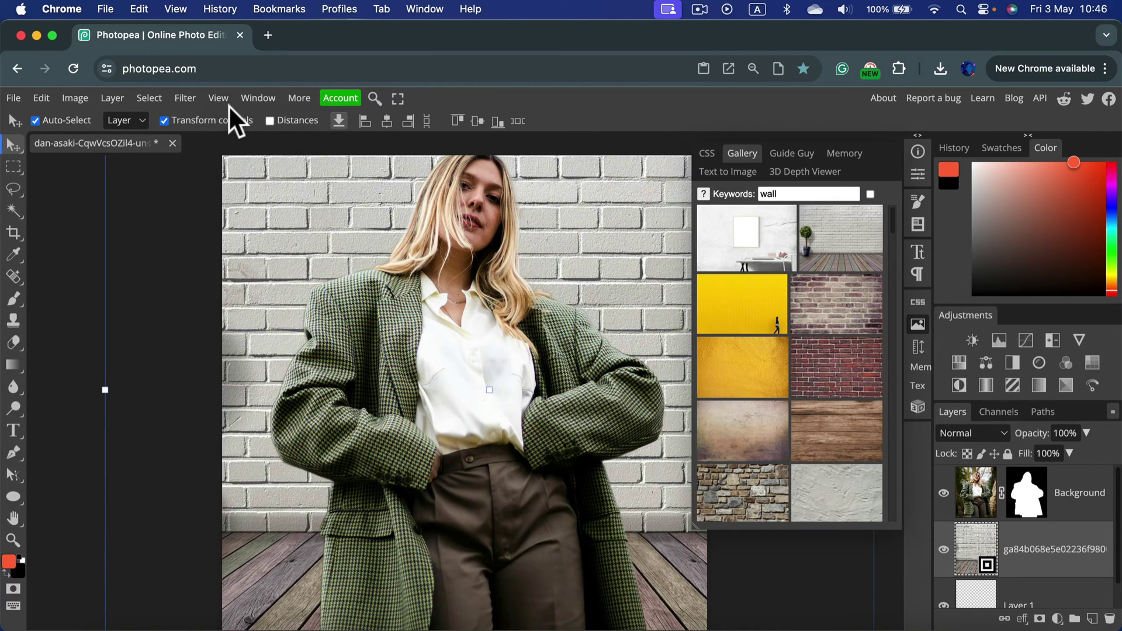
pyautogui.click(226, 97)
pyautogui.click(232, 119)
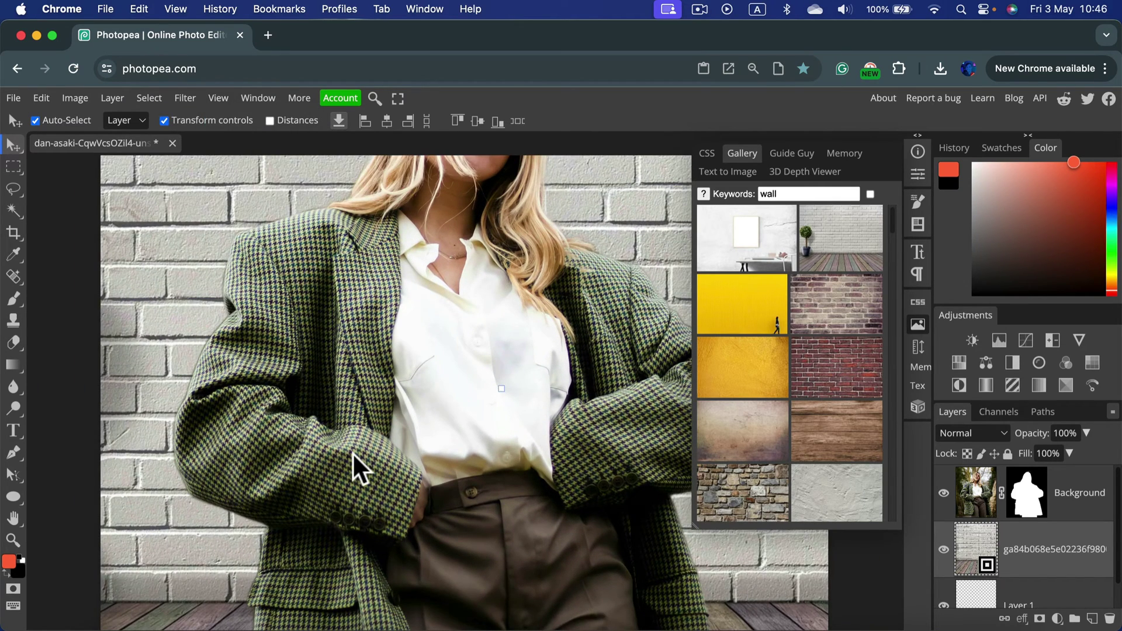
pyautogui.press('super+plus')
pyautogui.press('super+plus')
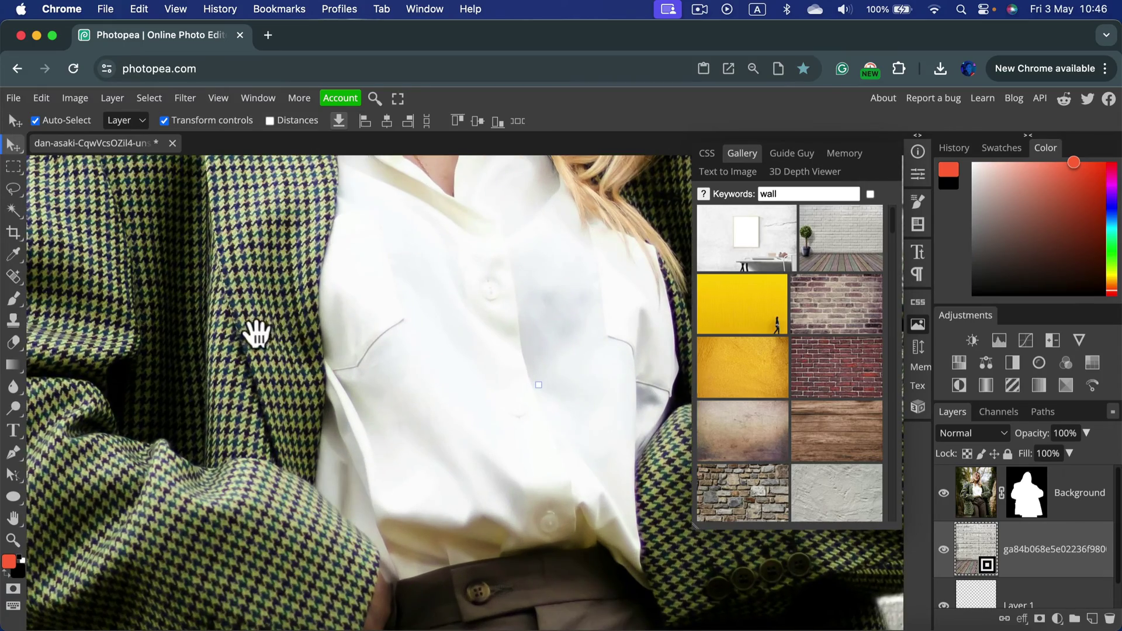
# Step: Inspect the woman's cut-out edges along the jacket, face and hair
pyautogui.moveTo(253, 328); pyautogui.dragTo(370, 516)
pyautogui.scroll(10, 370, 515)
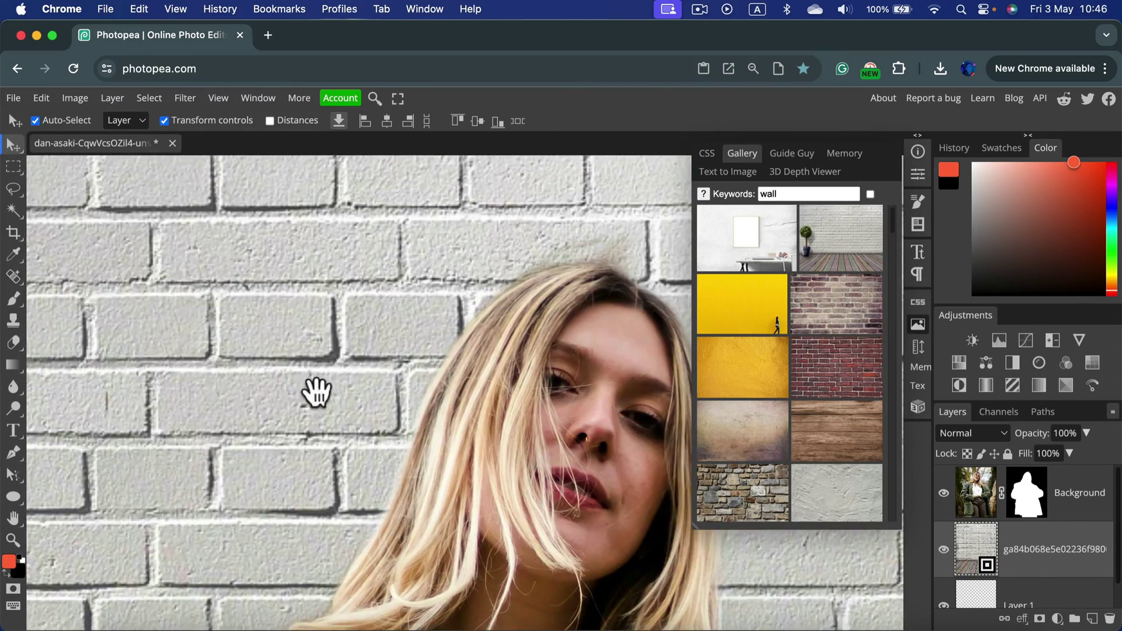
pyautogui.moveTo(317, 392); pyautogui.dragTo(185, 446)
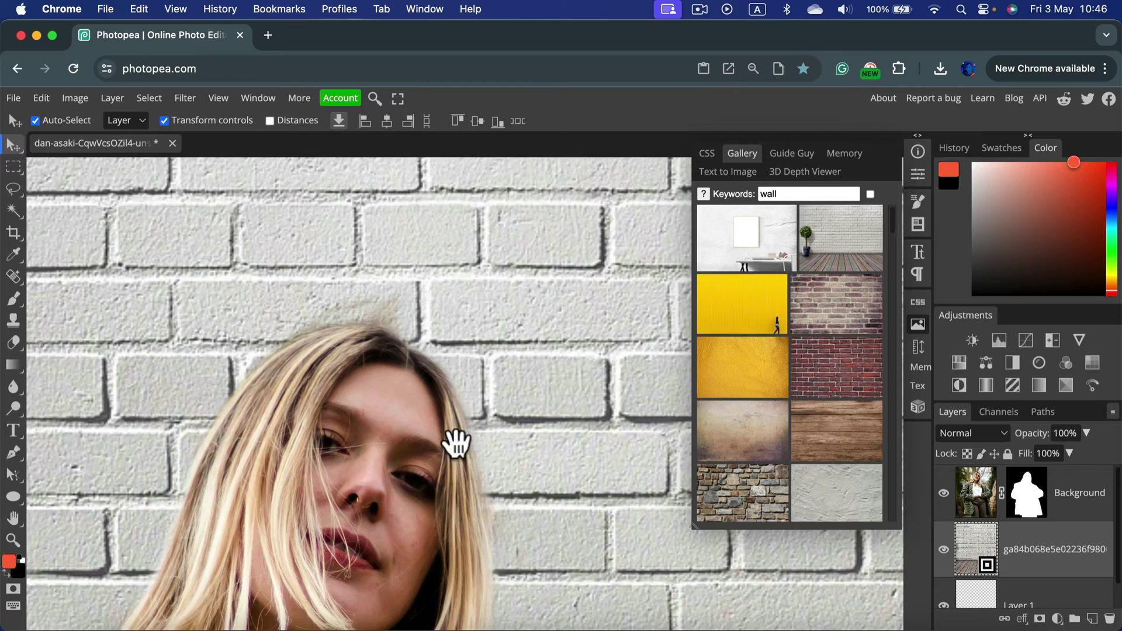
pyautogui.moveTo(454, 444); pyautogui.dragTo(361, 368)
# Step: Zoom back out and scale the brick wall up to about 481%
pyautogui.scroll(-6, 361, 369)
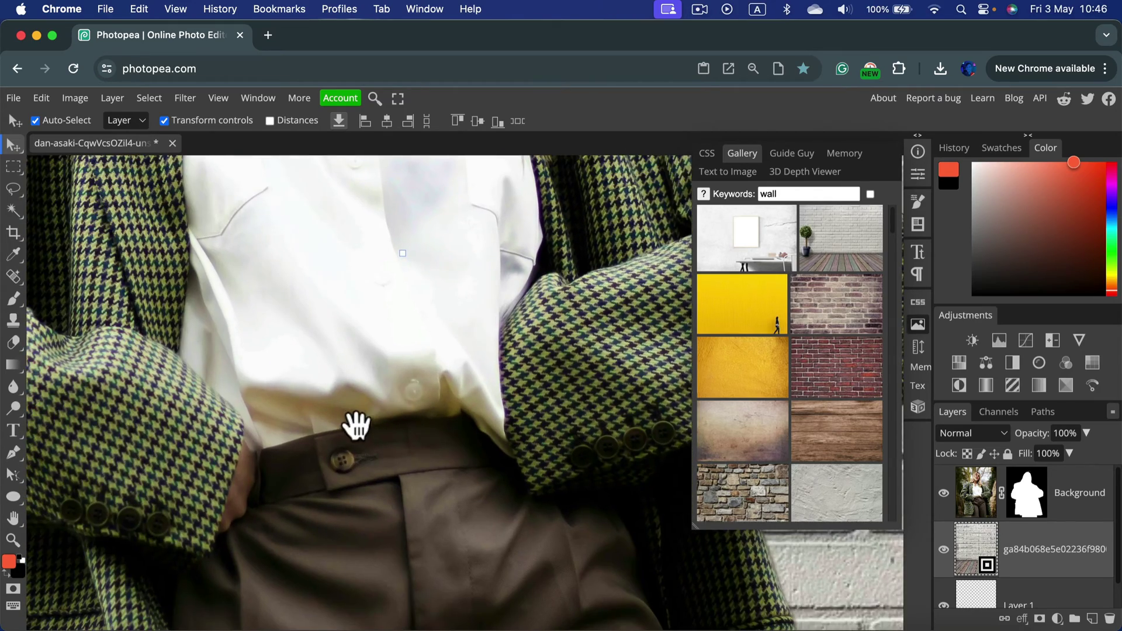
pyautogui.scroll(-5, 352, 411)
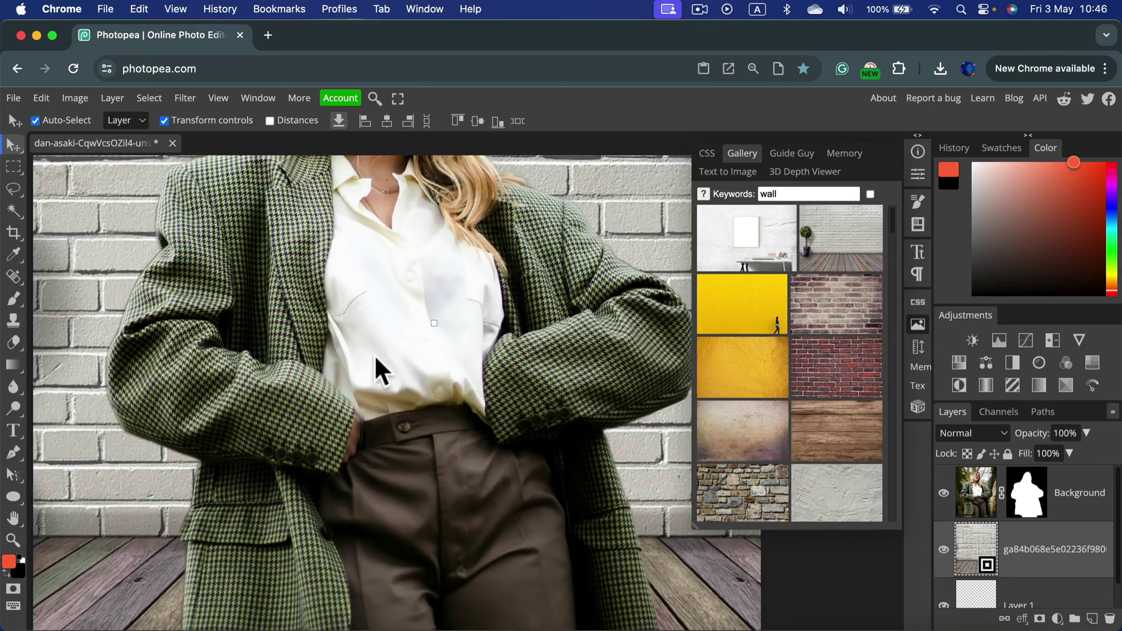
pyautogui.scroll(-2, 426, 315)
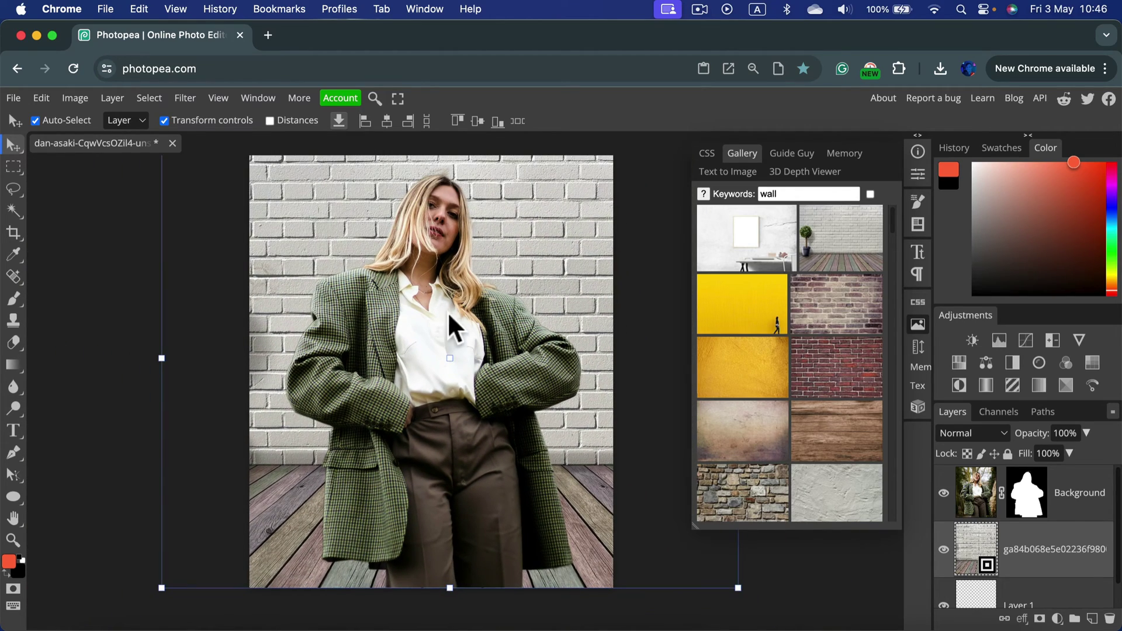
pyautogui.moveTo(739, 589); pyautogui.dragTo(761, 607)
# Step: Blur the brick-wall layer using Filter > Blur > Gaussian Blur with a 10 px radius
pyautogui.click(185, 97)
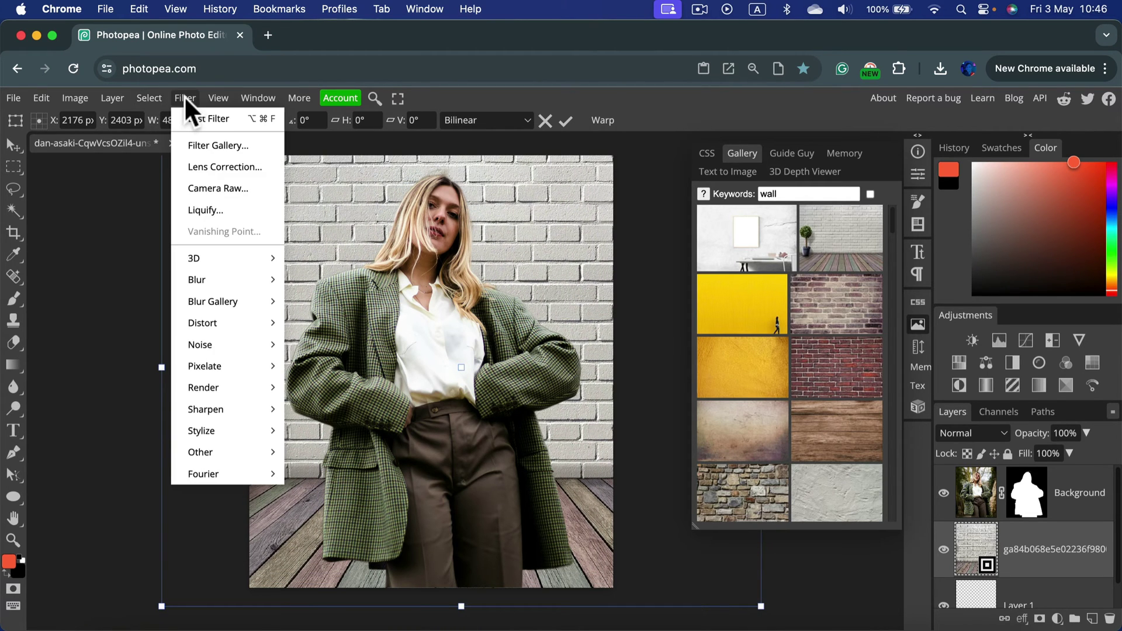
pyautogui.moveTo(218, 280)
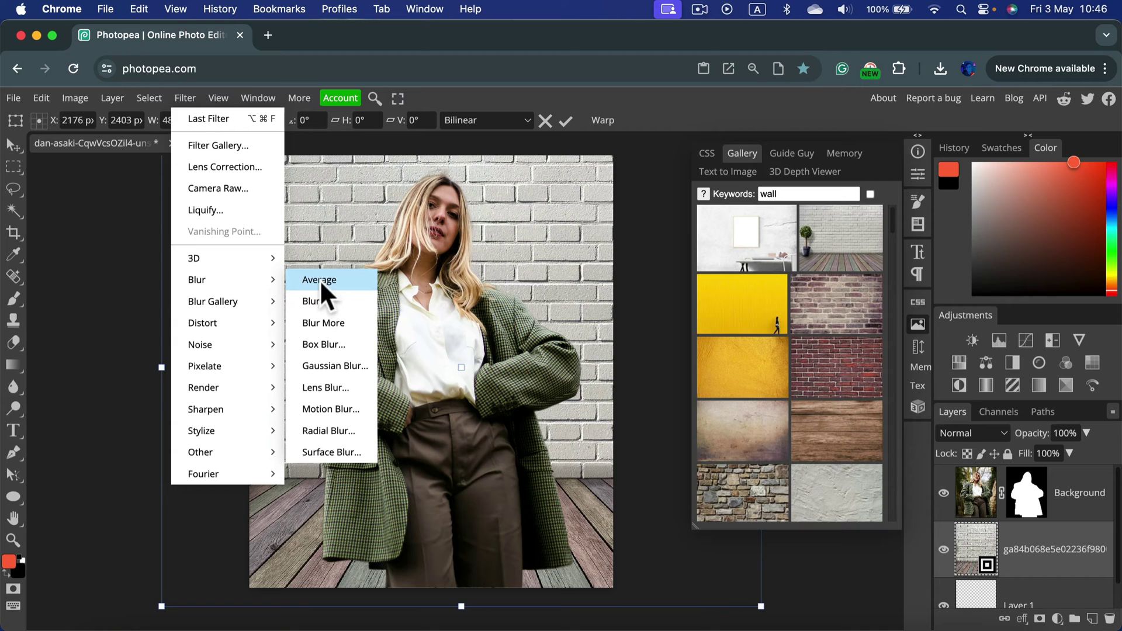
pyautogui.click(330, 365)
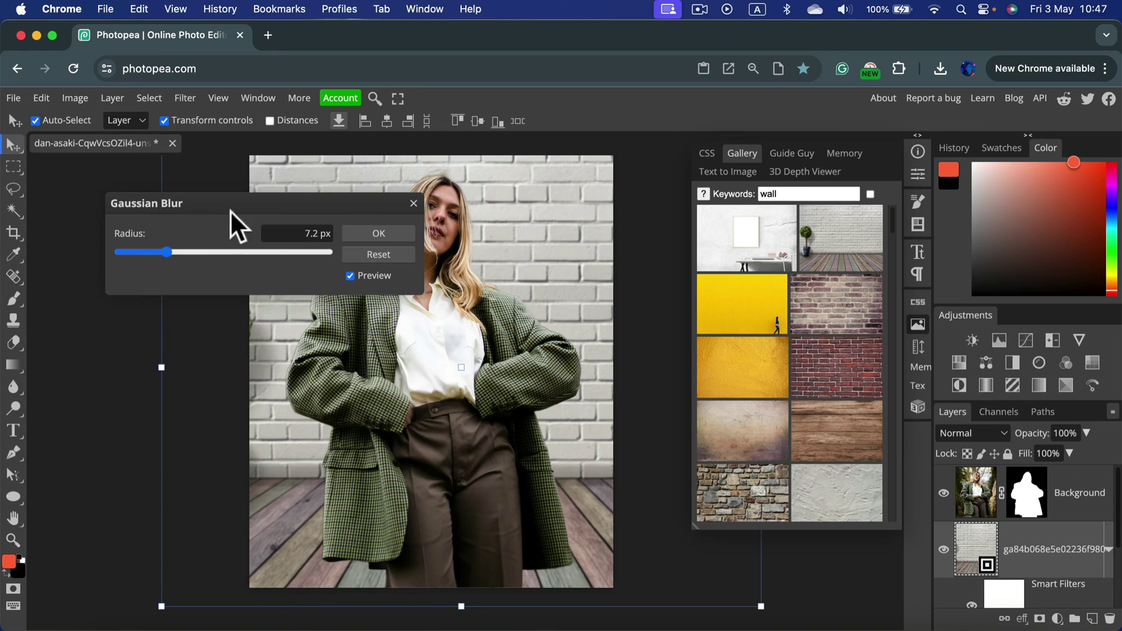
pyautogui.click(244, 252)
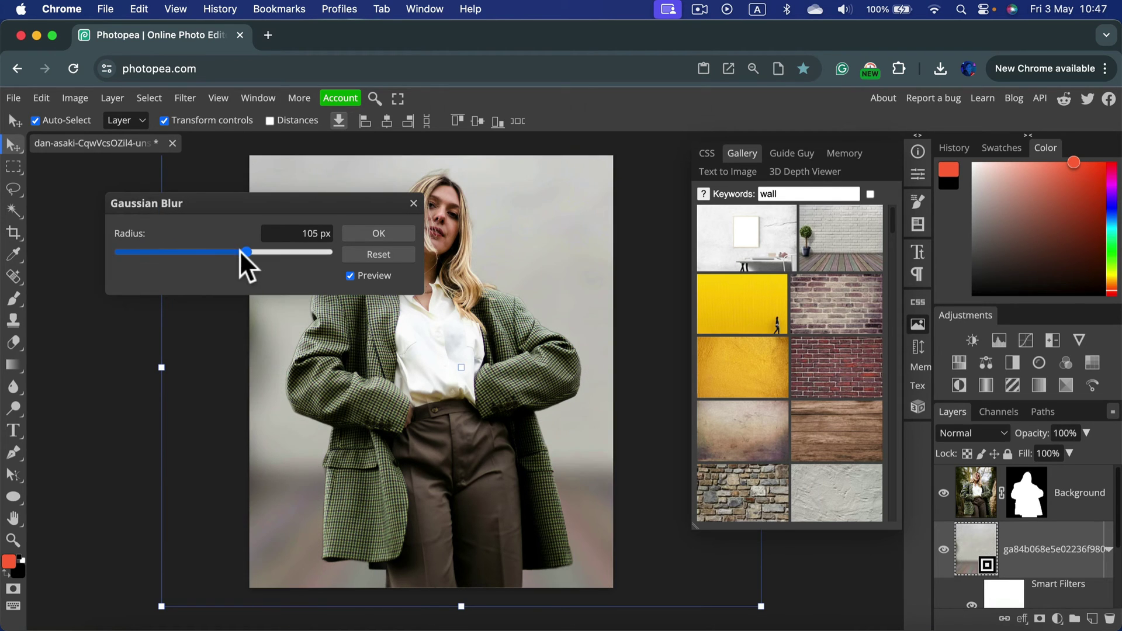
pyautogui.click(149, 251)
pyautogui.moveTo(150, 250); pyautogui.dragTo(173, 251)
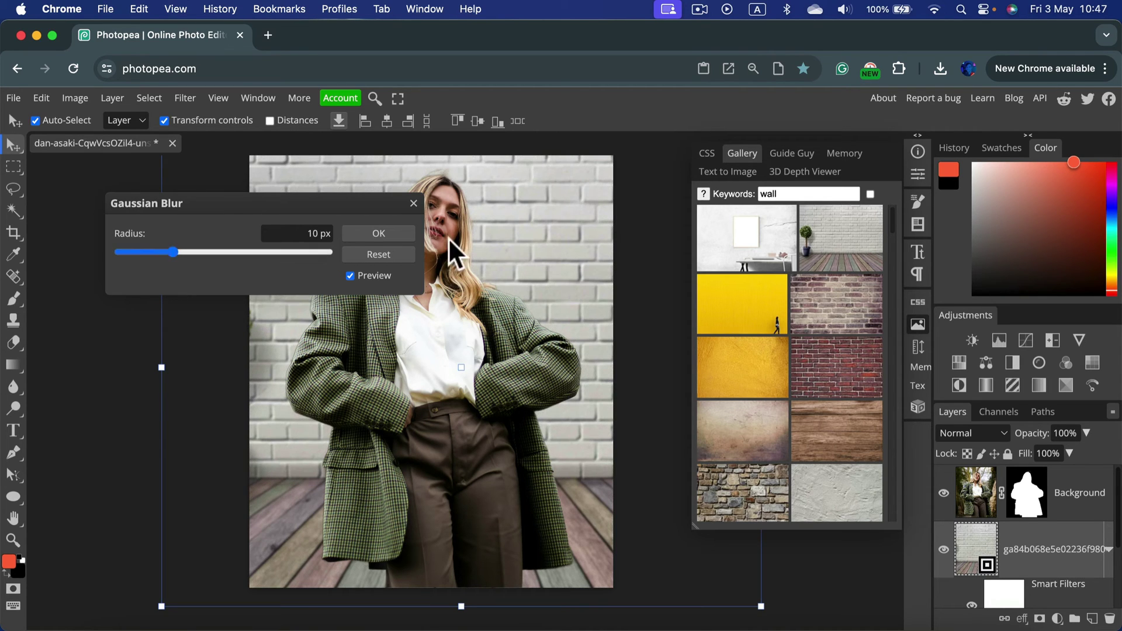
pyautogui.click(404, 234)
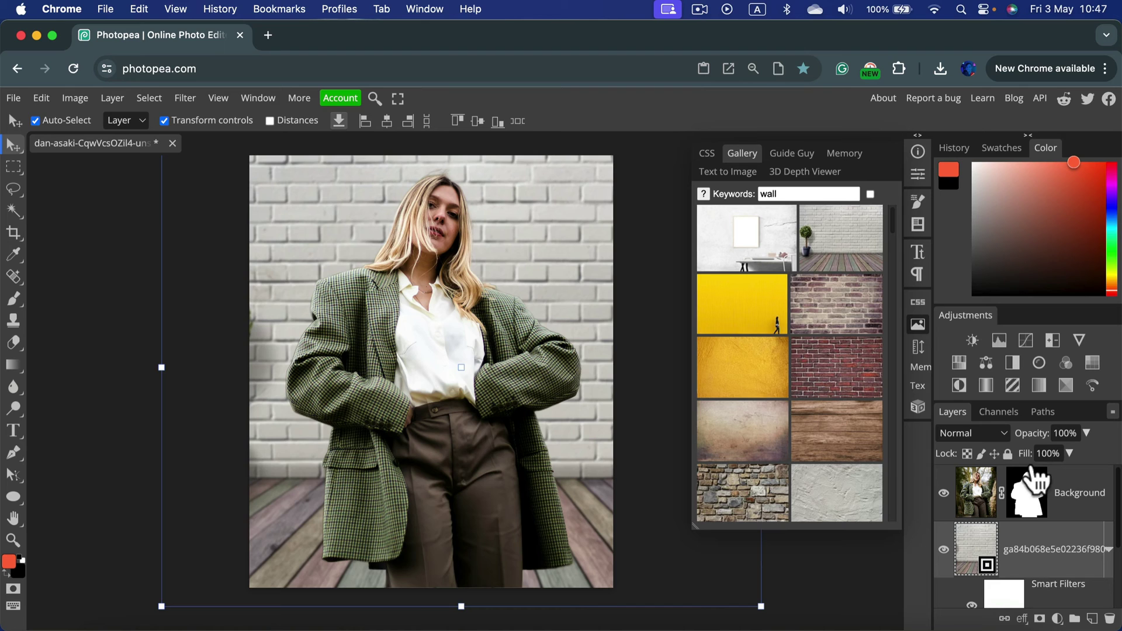
# Step: Close the Gallery panel and deselect the layers to view the finished composite
pyautogui.scroll(3, 601, 345)
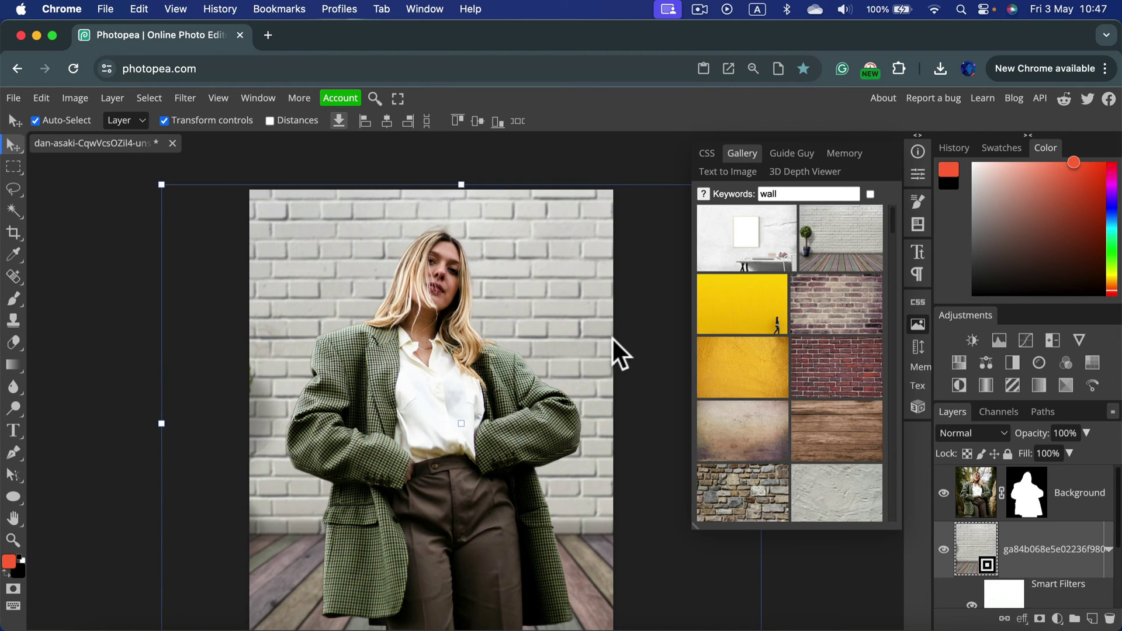
pyautogui.click(916, 326)
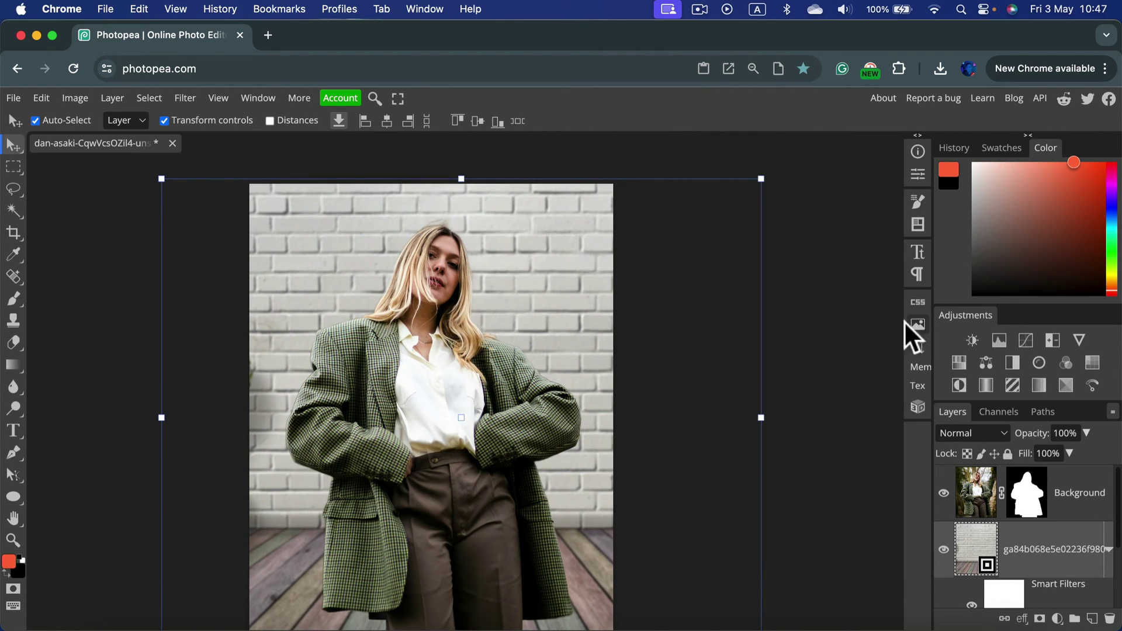
pyautogui.click(794, 345)
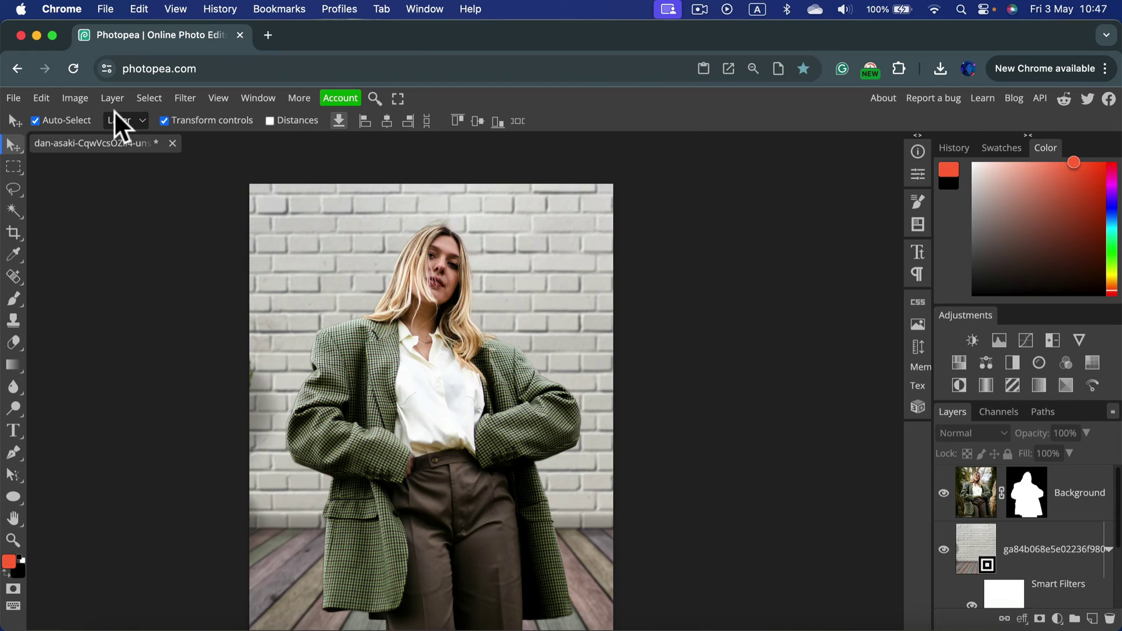
pyautogui.click(149, 98)
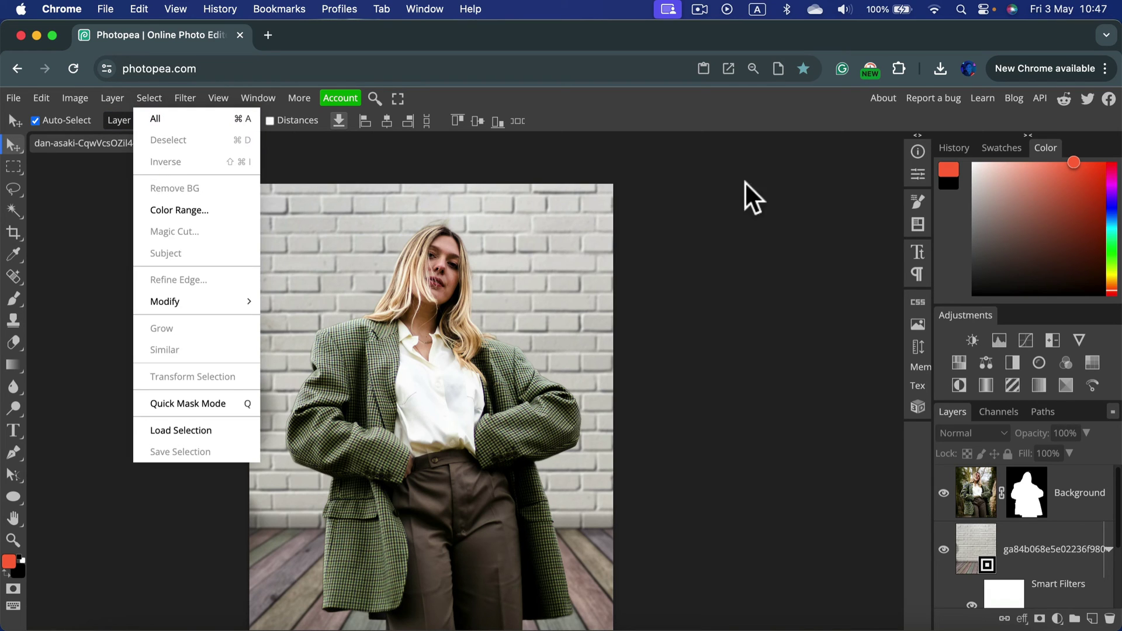
pyautogui.click(812, 191)
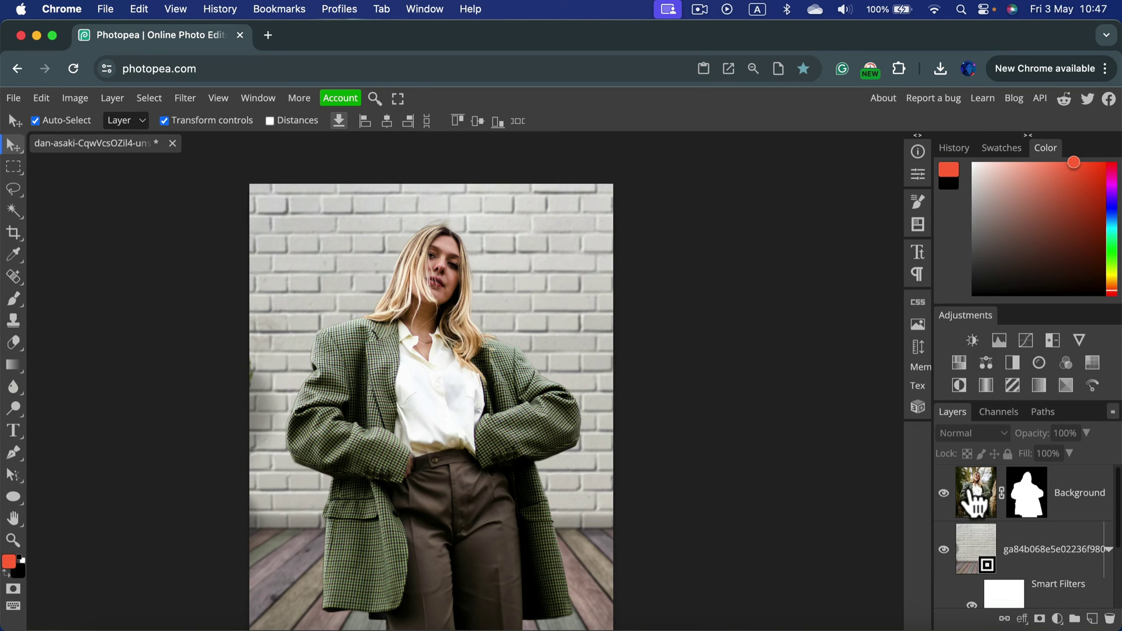
pyautogui.click(1041, 552)
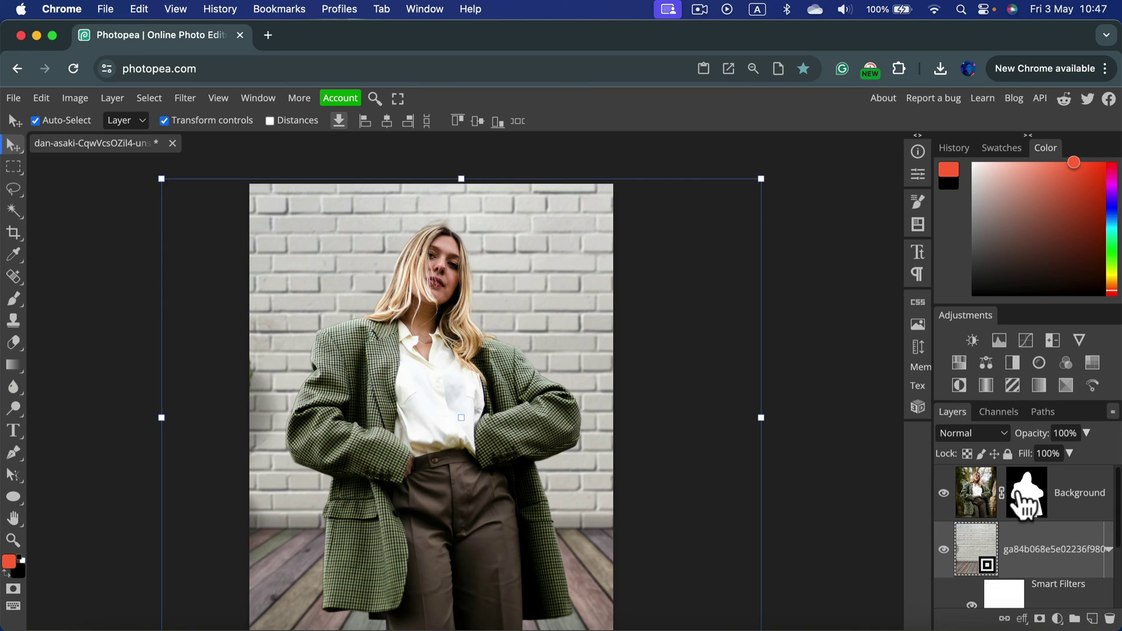
pyautogui.click(836, 435)
pyautogui.scroll(-2, 830, 437)
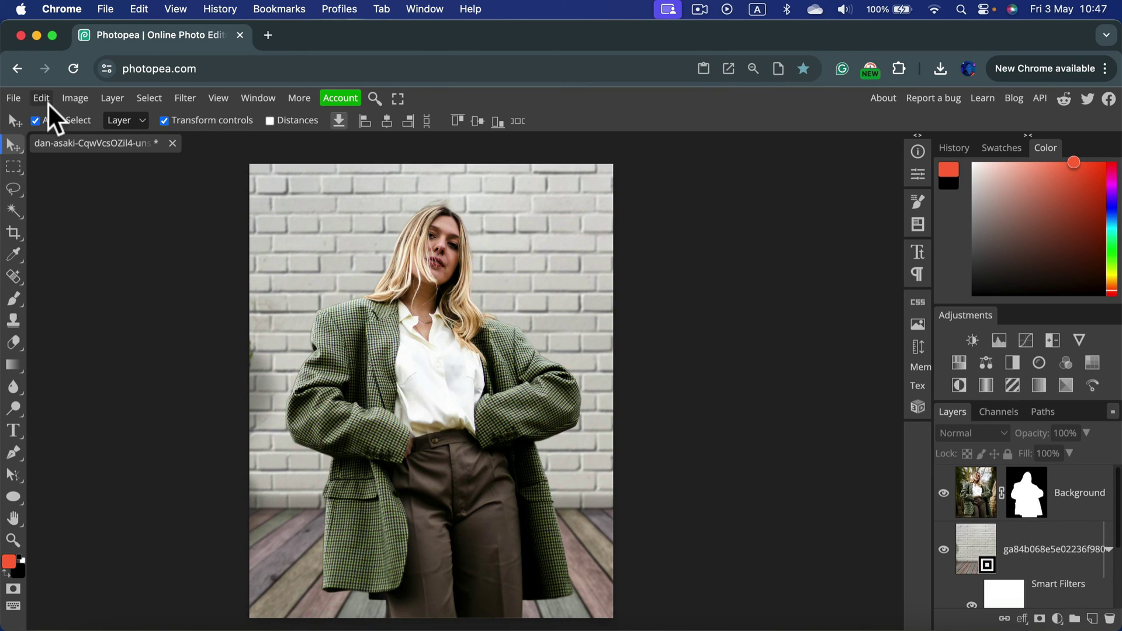
# Step: Open File > Export as to list the export formats, including JPG
pyautogui.click(13, 98)
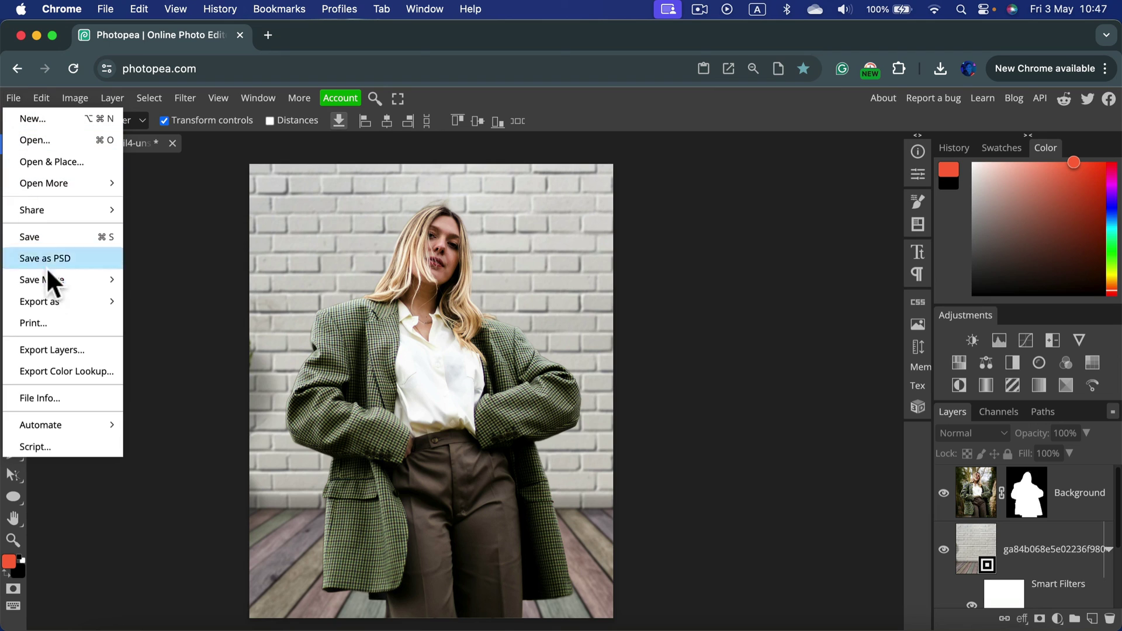
pyautogui.moveTo(53, 300)
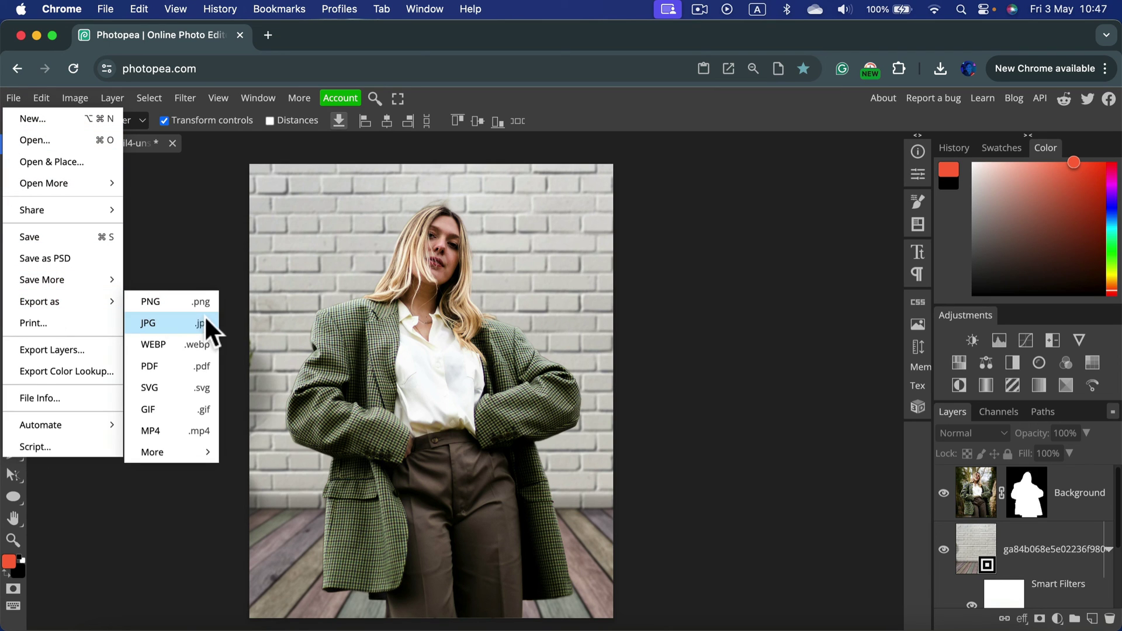